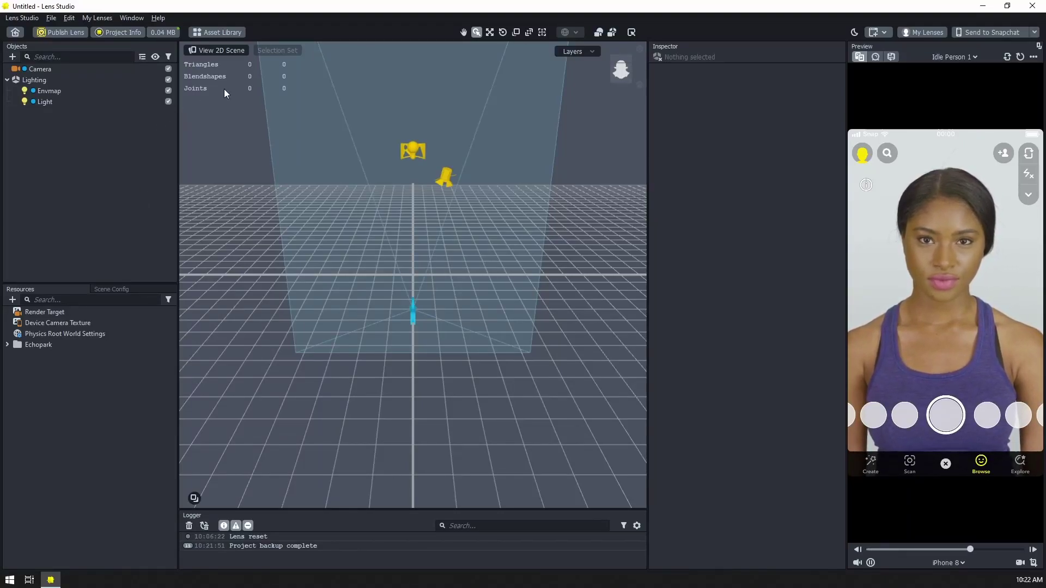
- Install the Avatar Style component from the Asset Library's Custom Components category
click(221, 34)
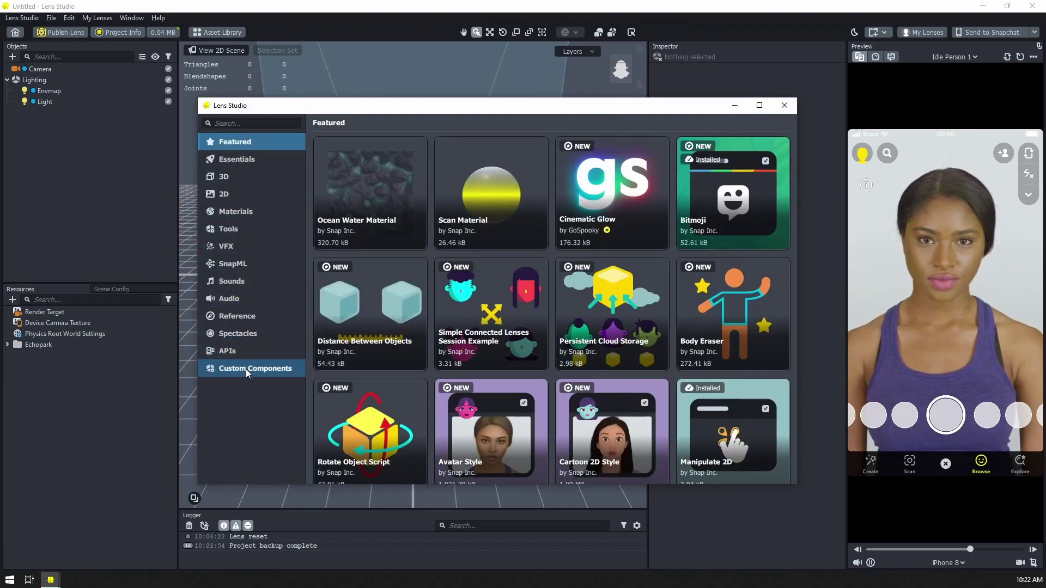
click(246, 369)
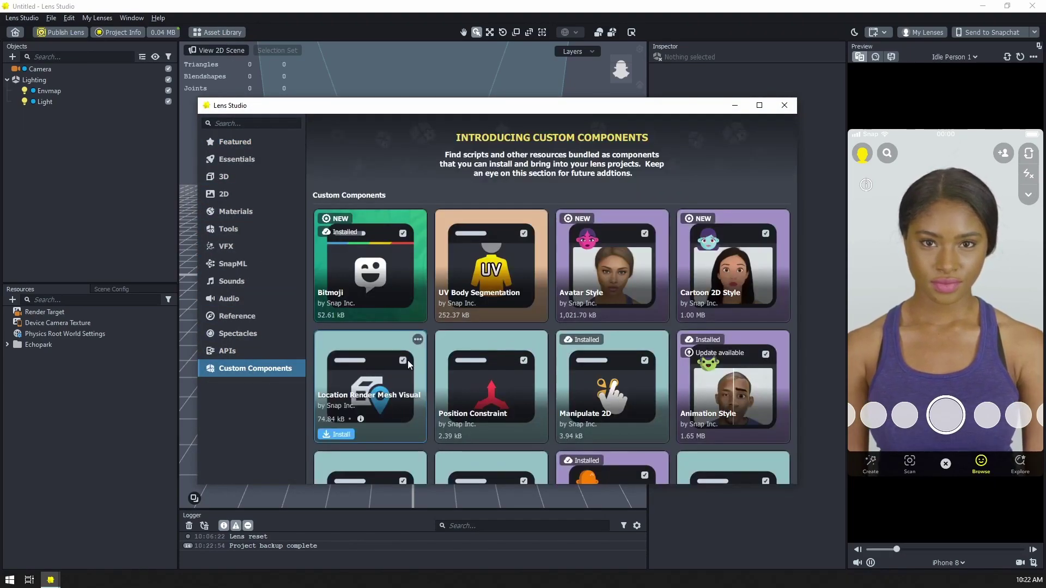
mouse_move(612, 266)
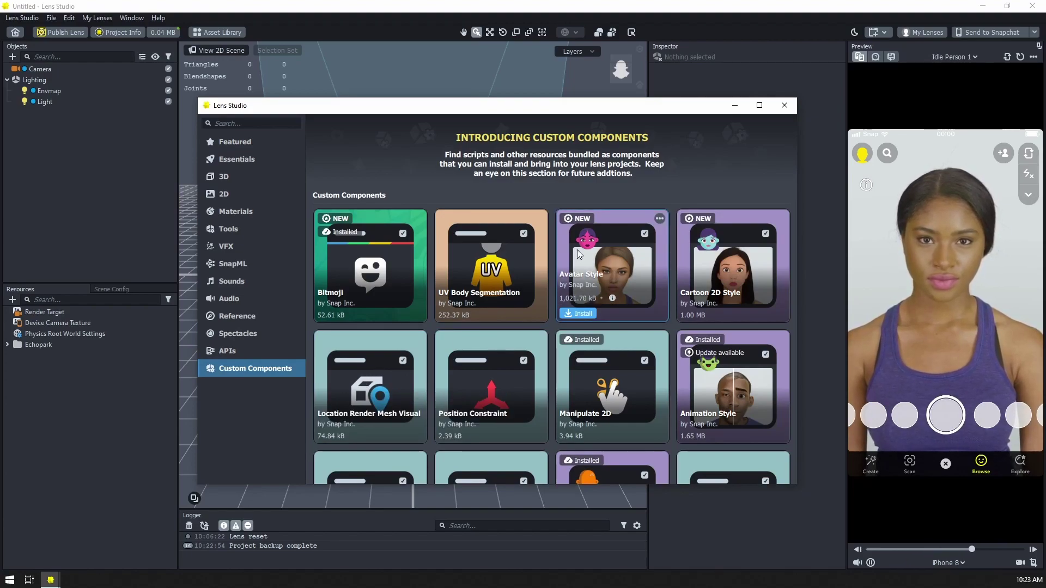
click(575, 314)
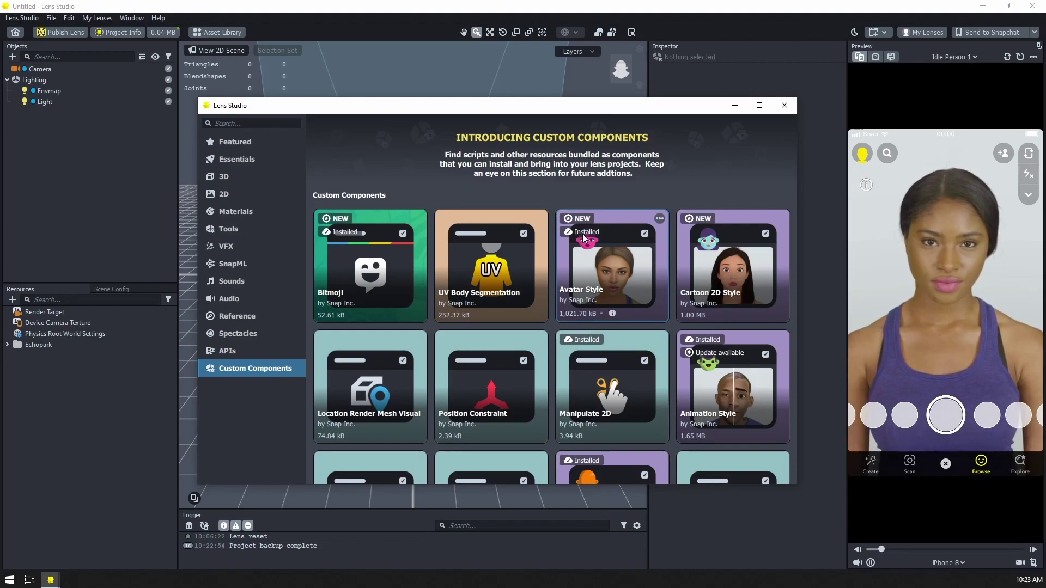
- Close the Asset Library and add a Full Frame Region object to the scene
click(785, 107)
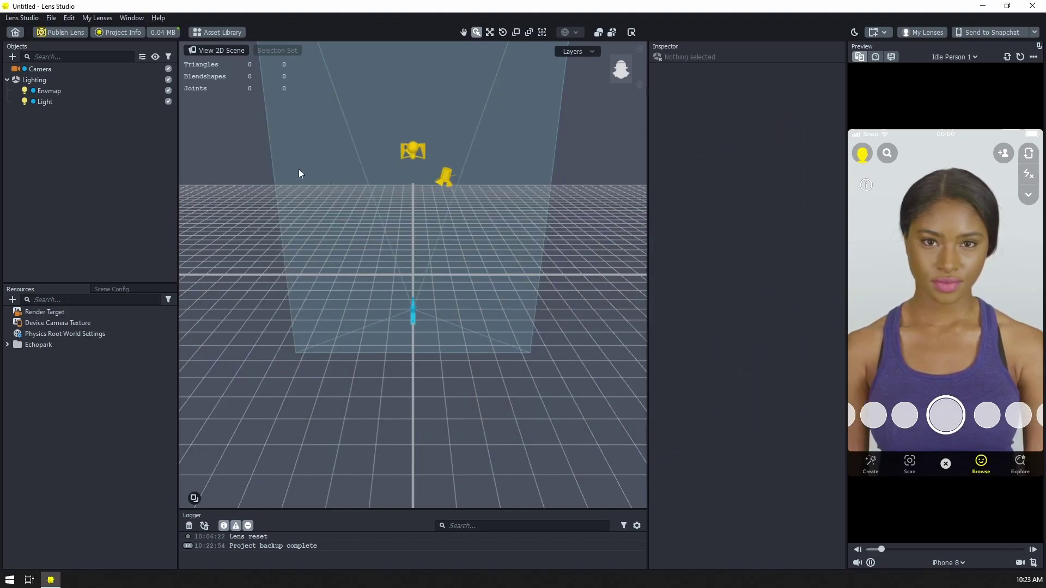
click(13, 57)
click(41, 142)
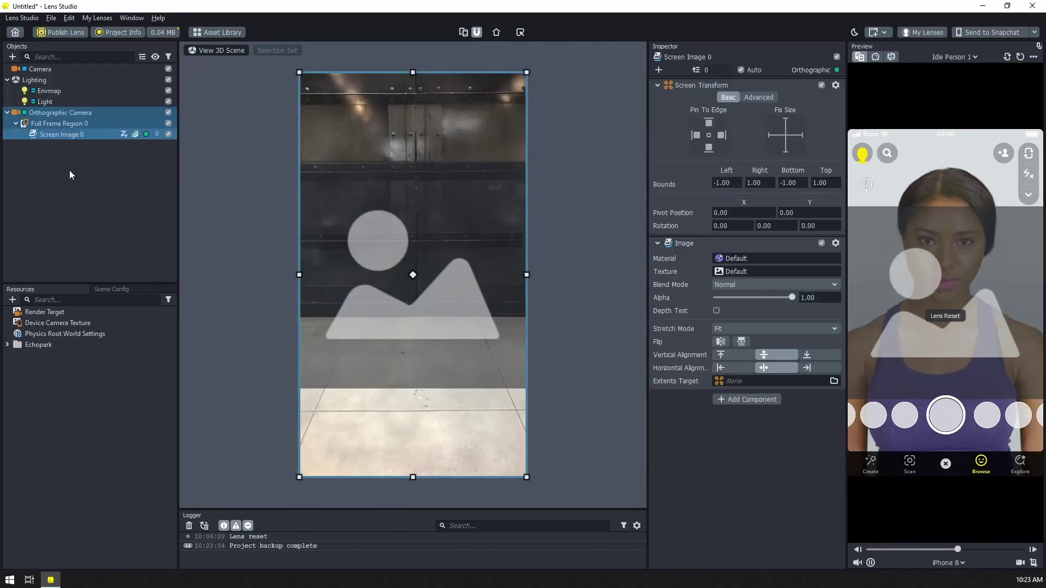
- Delete Screen Image 0 and select Full Frame Region 0
double_click(72, 133)
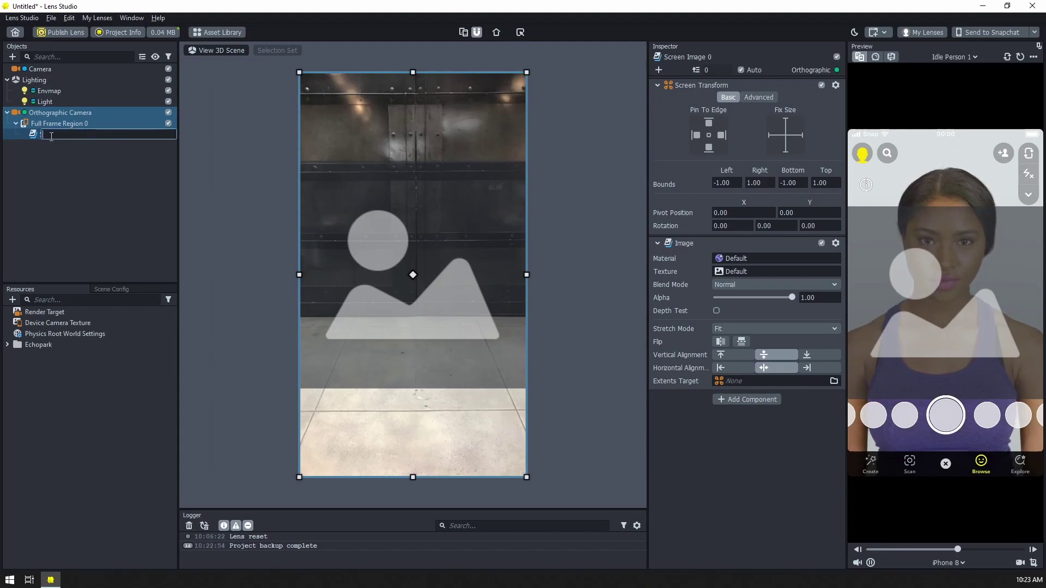
key(Escape)
key(Delete)
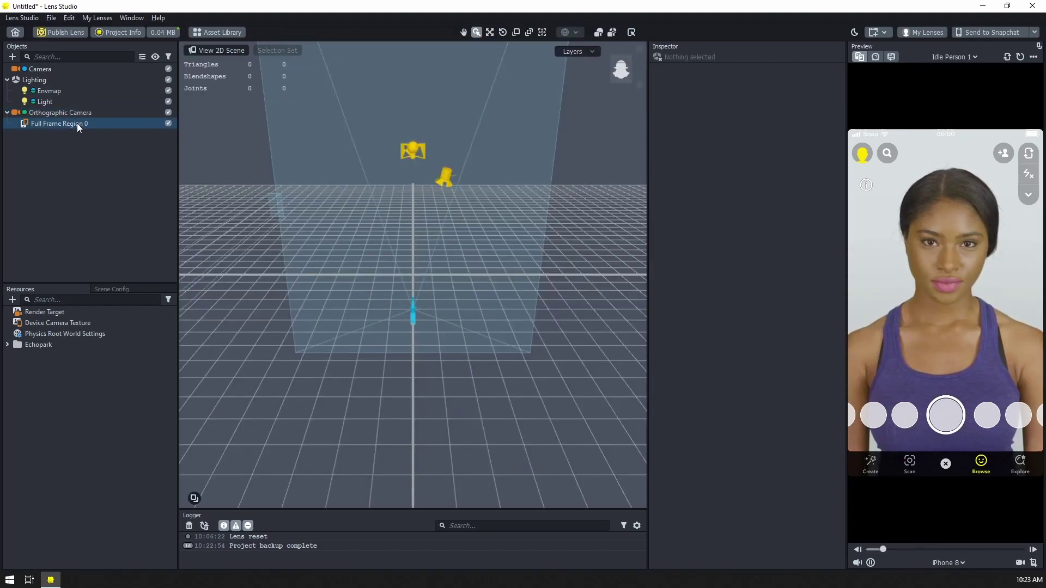
click(76, 124)
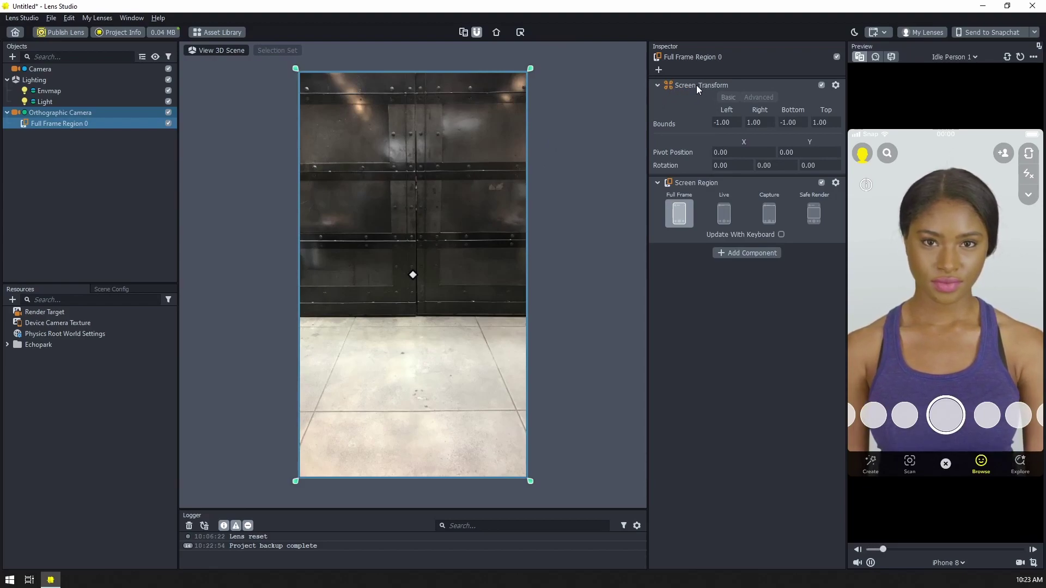
- Swap Full Frame Region 0's Screen Region component for the Avatar Style custom component
click(836, 182)
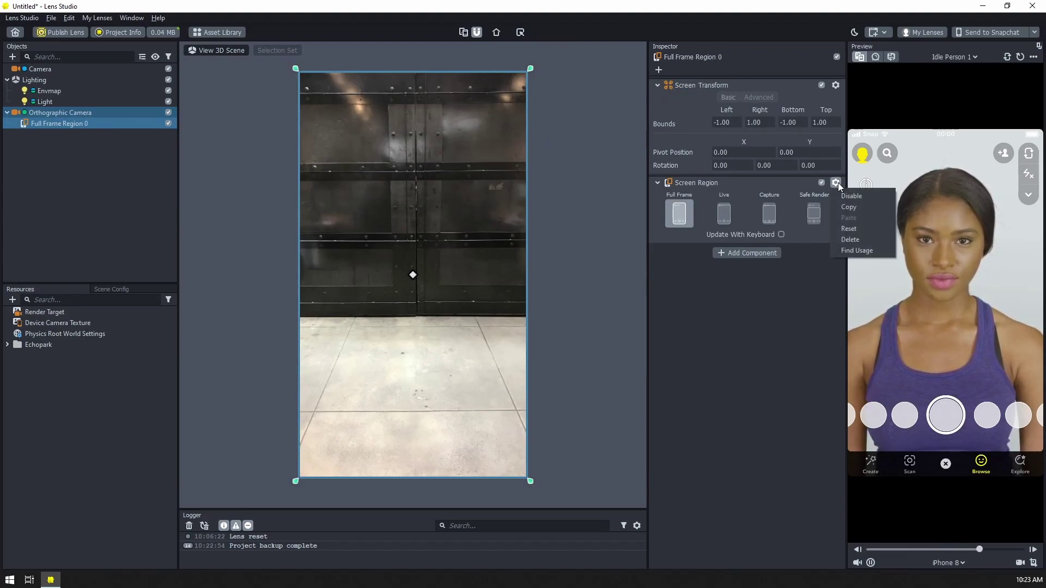
click(857, 238)
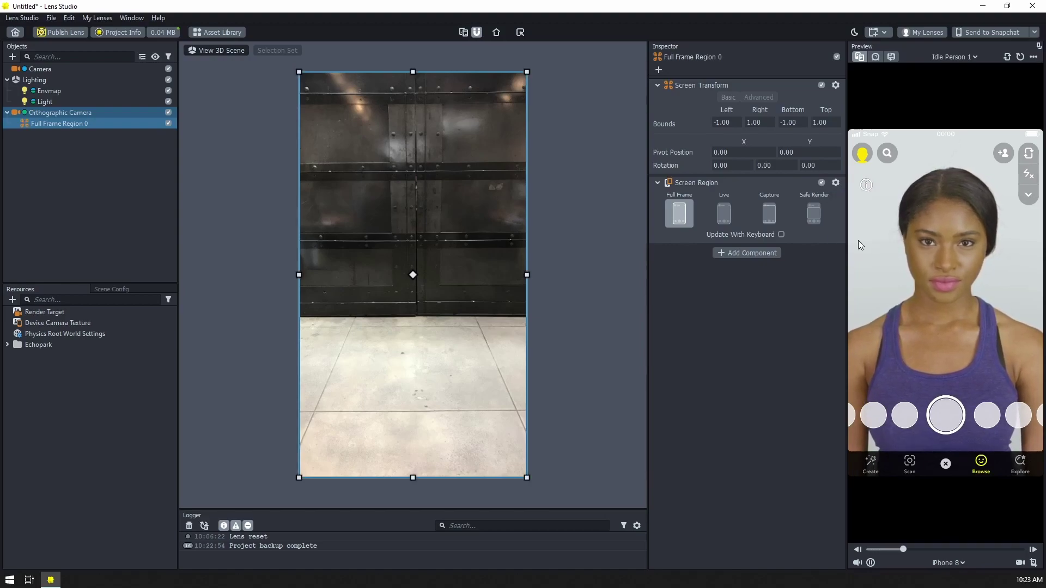
click(750, 244)
scroll(804, 344, down, 5)
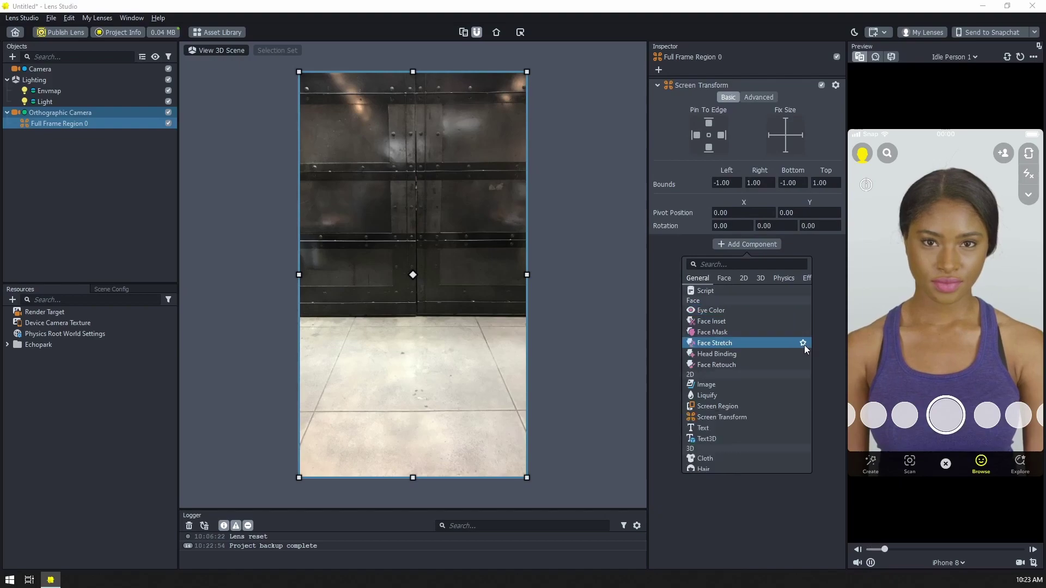
scroll(789, 342, down, 3)
scroll(784, 340, down, 3)
scroll(769, 355, down, 3)
scroll(735, 331, down, 2)
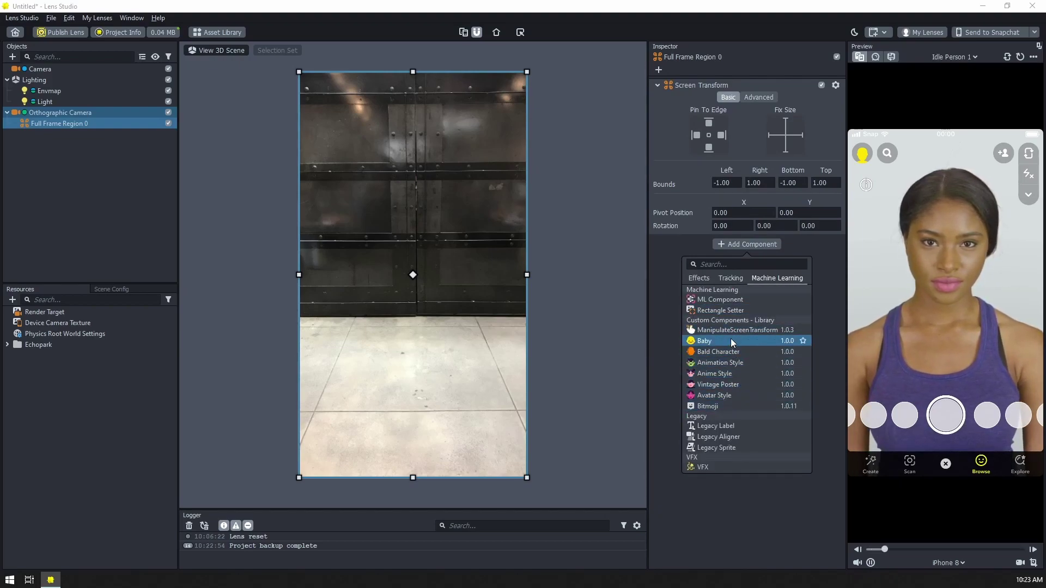
click(712, 397)
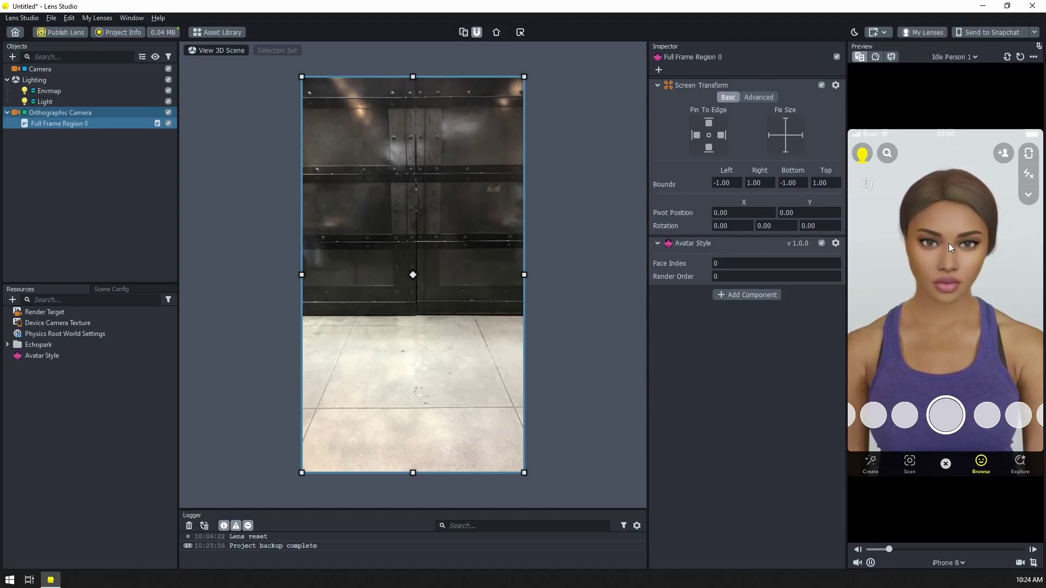
- Rename Full Frame Region 0 to 'Avatar style'
click(276, 218)
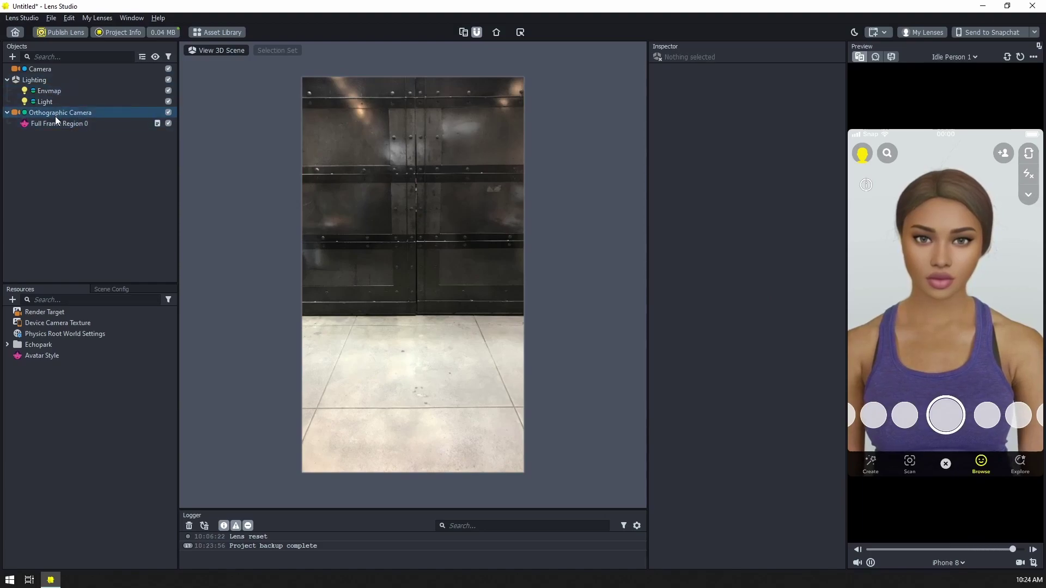
right_click(53, 123)
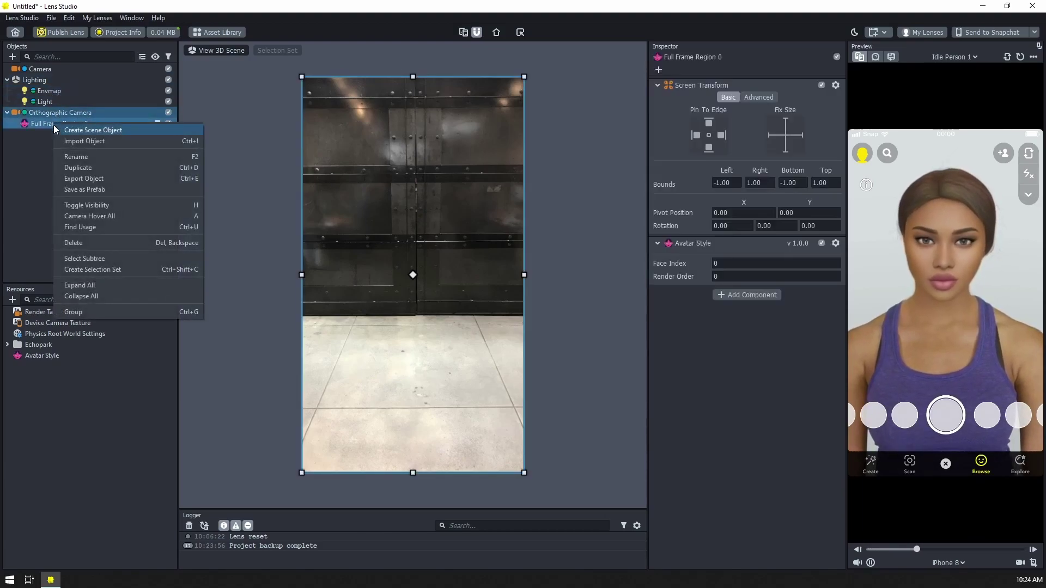
click(73, 156)
text(Avatar style)
key(Return)
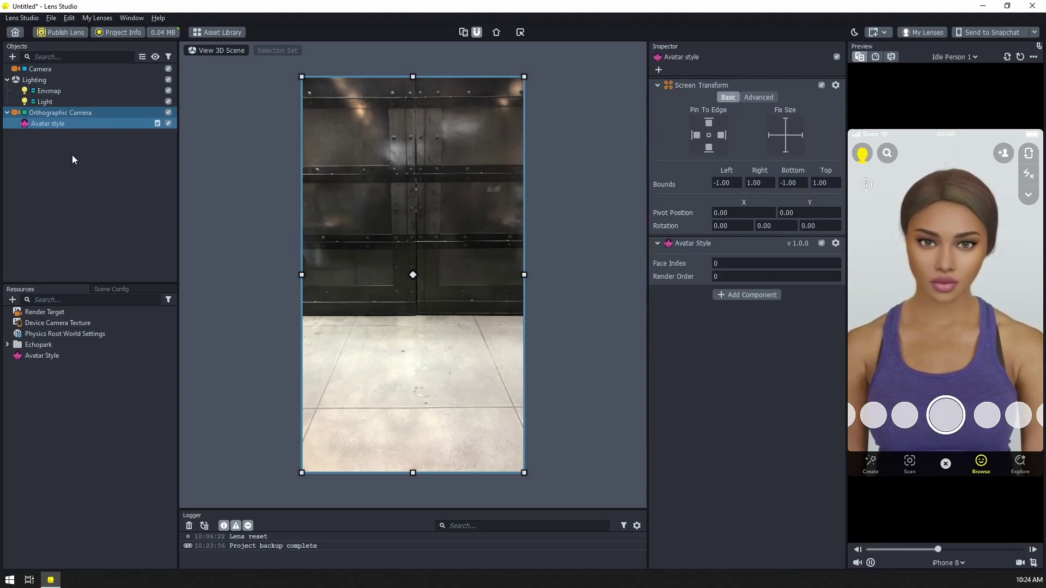
- Move Orthographic Camera above Camera in the Objects hierarchy
click(105, 189)
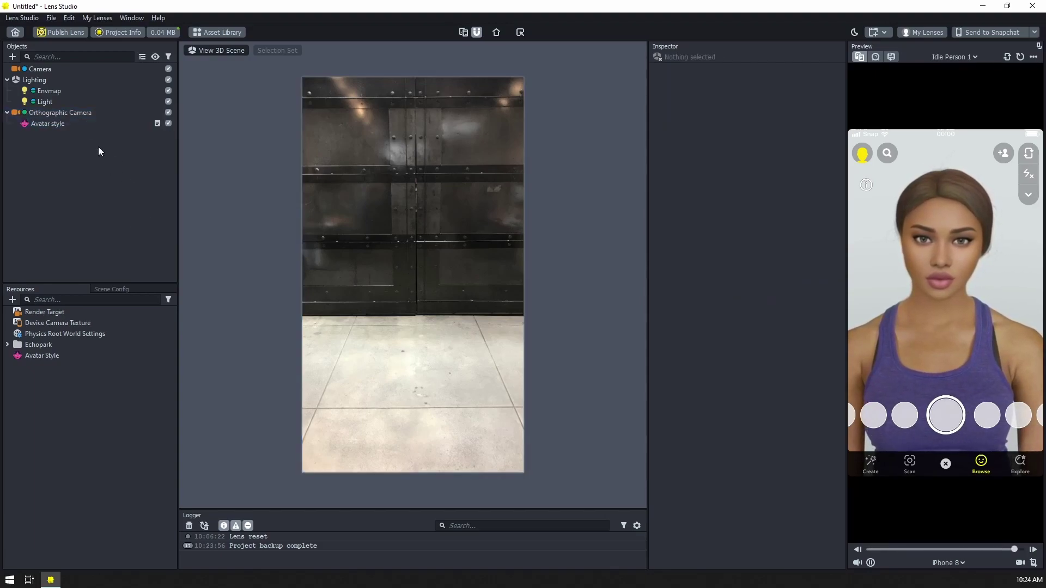
drag(43, 113, 35, 68)
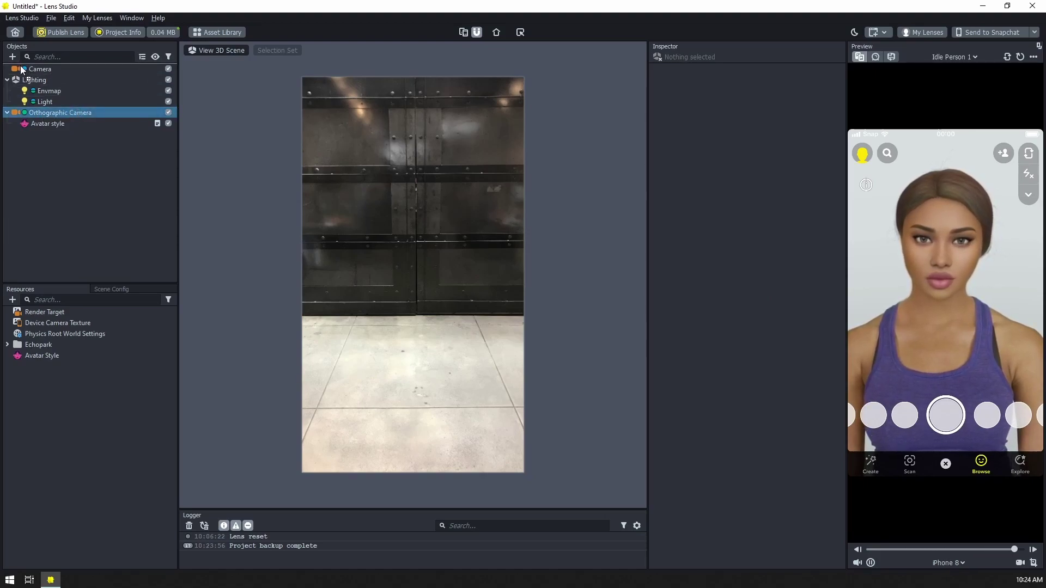
mouse_move(20, 65)
mouse_down()
mouse_move(39, 72)
mouse_move(26, 64)
mouse_up()
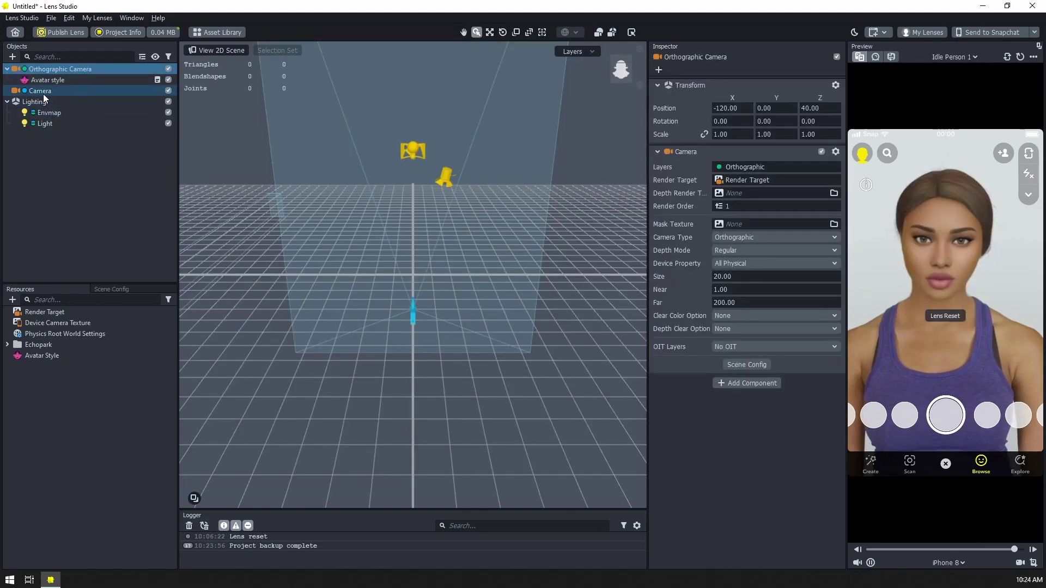
- Add a BW Color Correction post effect under the main Camera
click(43, 92)
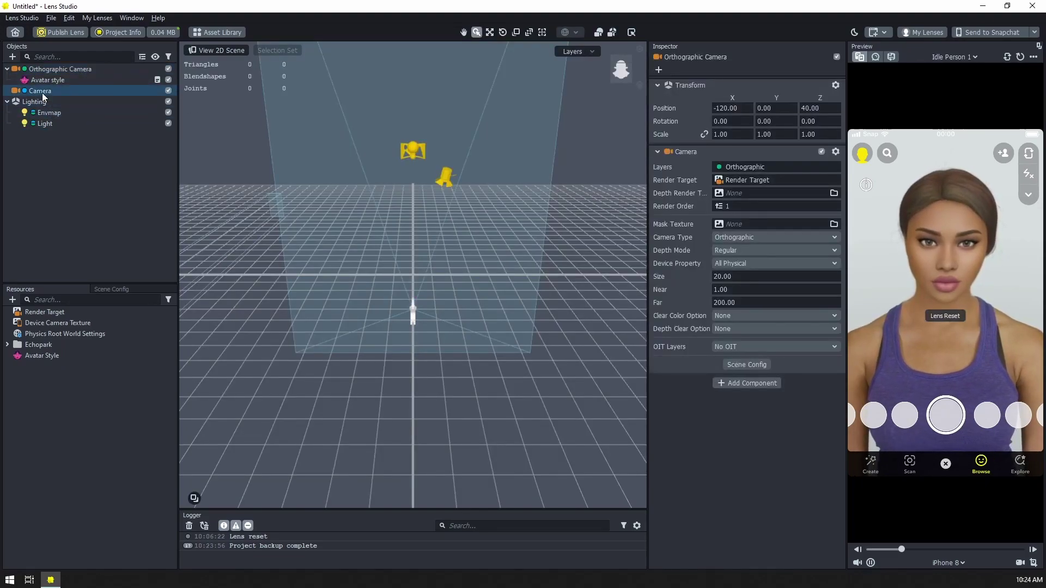
click(12, 57)
scroll(79, 195, down, 2)
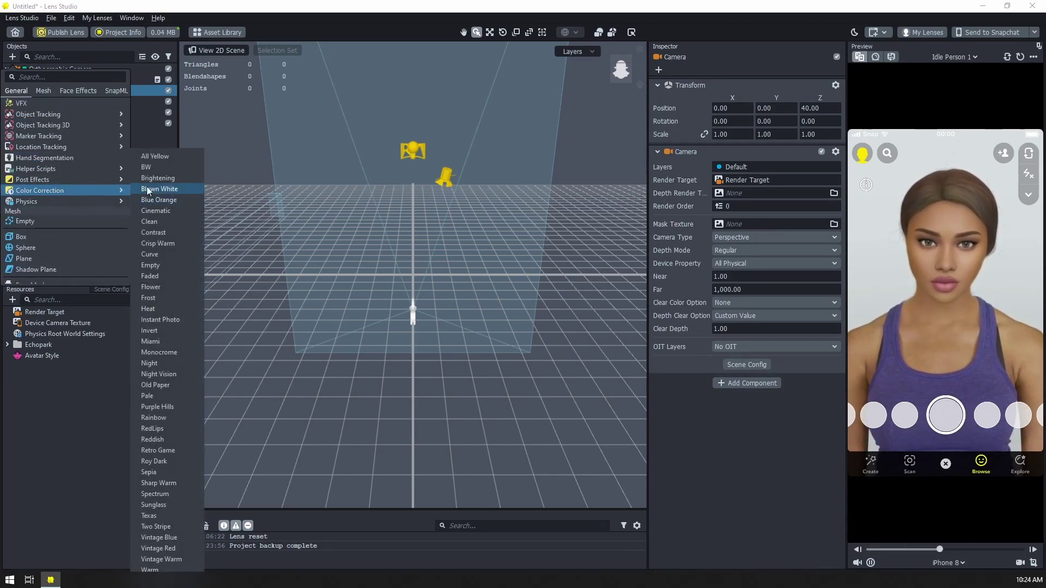
key(Escape)
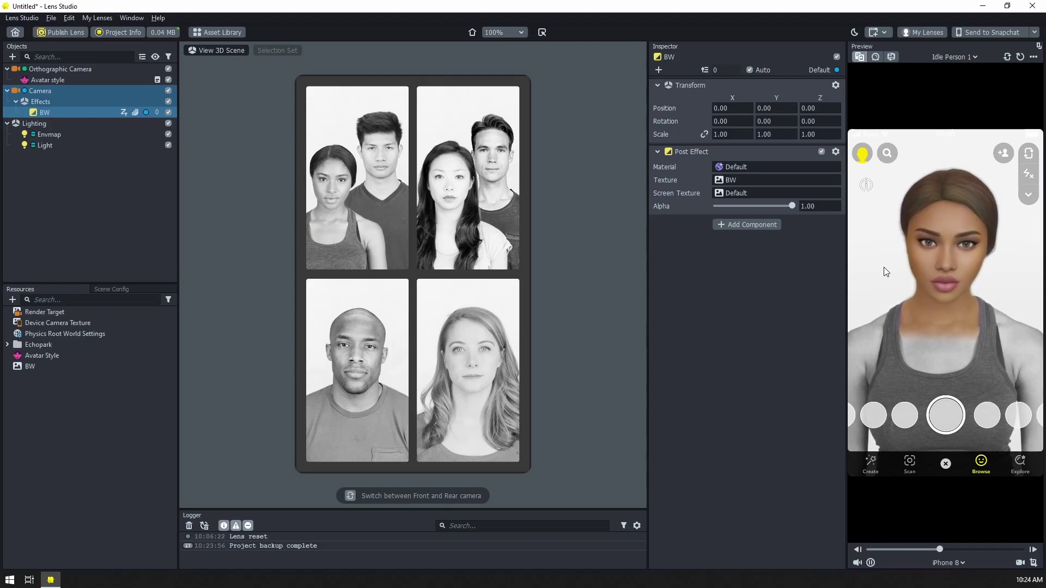
- In Scene Config, move Orthographic Camera above Camera in the Render Order list
click(112, 289)
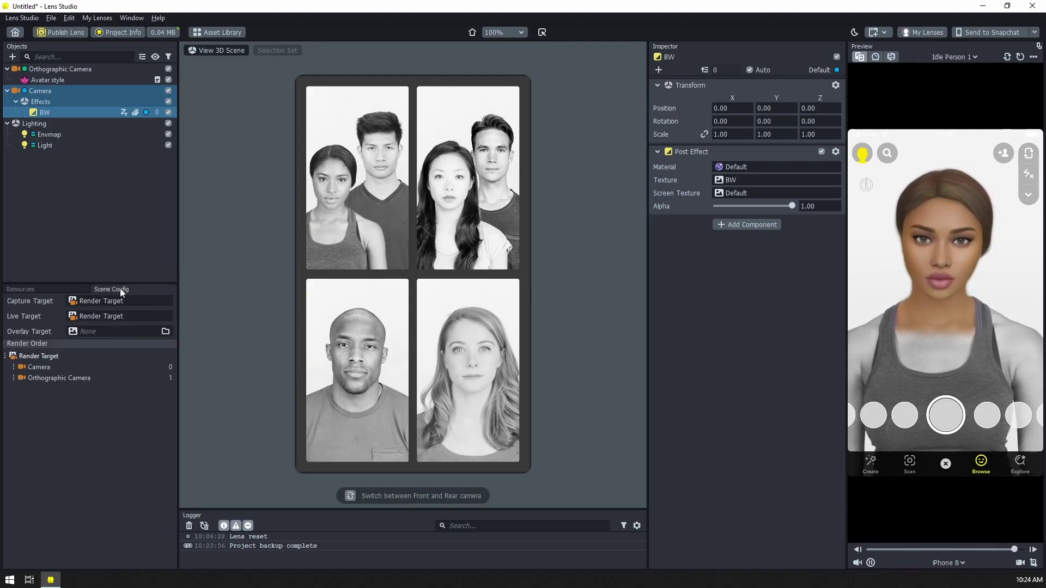
click(17, 380)
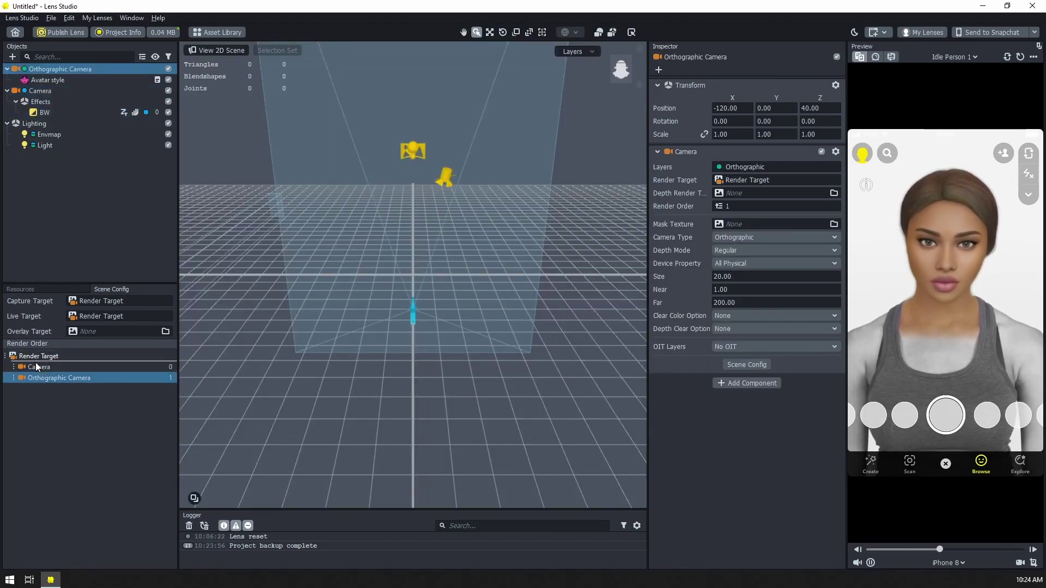
drag(34, 362, 36, 364)
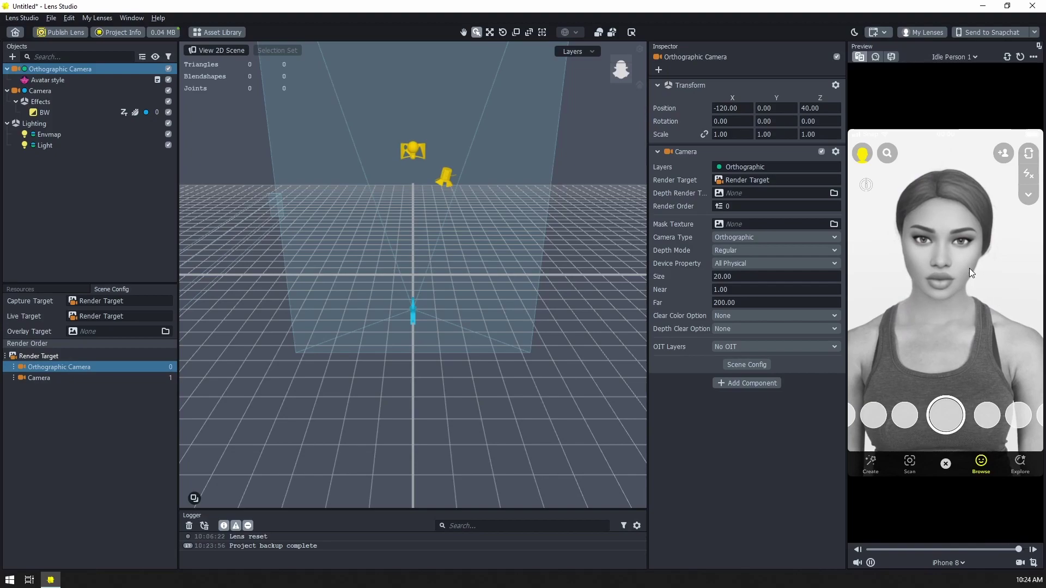